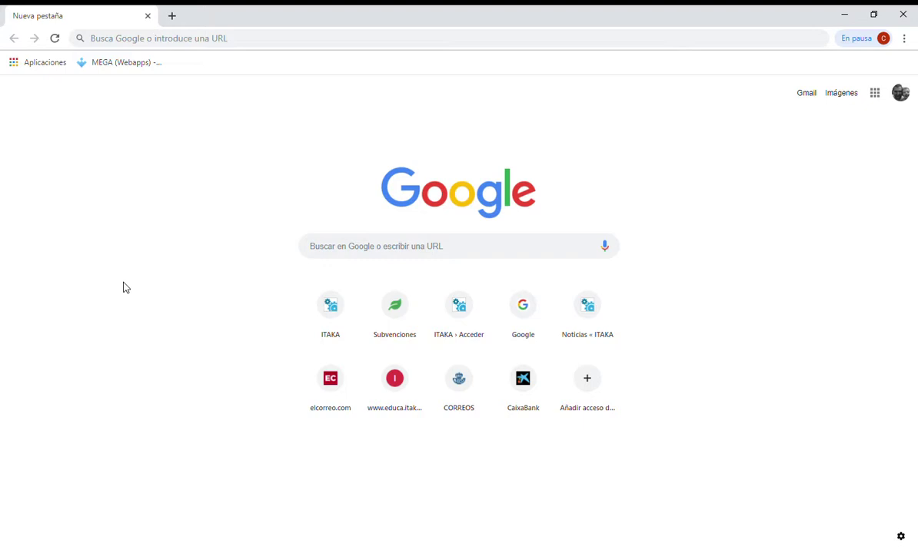
# Load subvenciones.itakaescolapios.org from the 'sub' address-bar suggestion
pyautogui.click(173, 42)
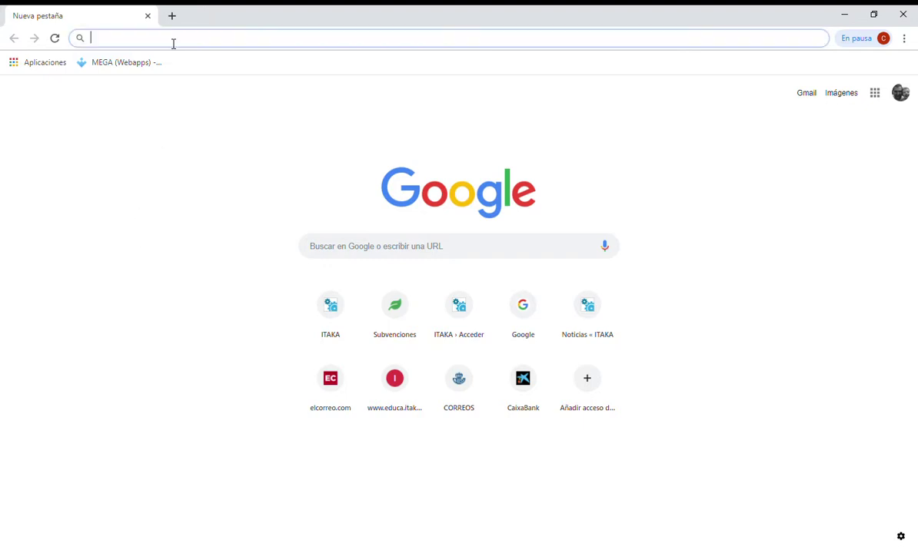
pyautogui.write('subvenciones.itakaescolapios.org')
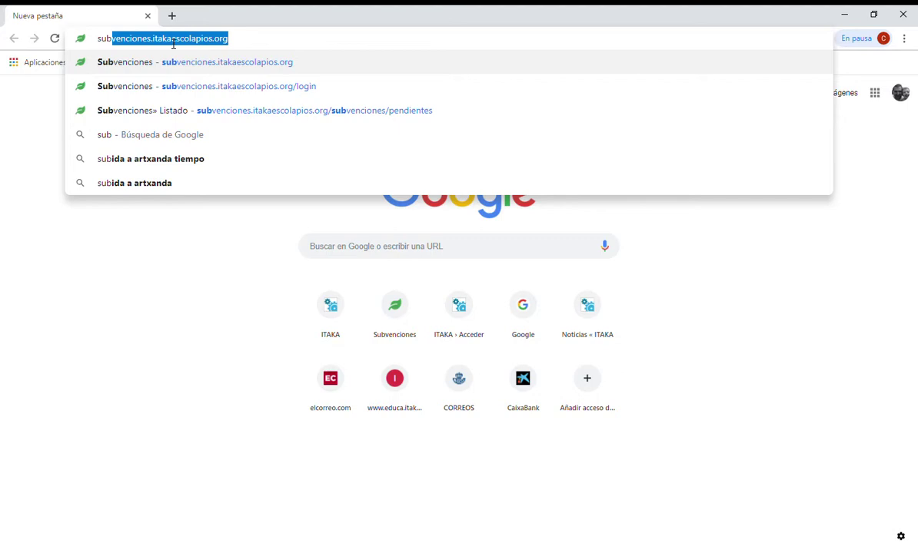
pyautogui.press('Return')
# Log in to Subvenciones with the prefilled username and password
pyautogui.doubleClick(393, 219)
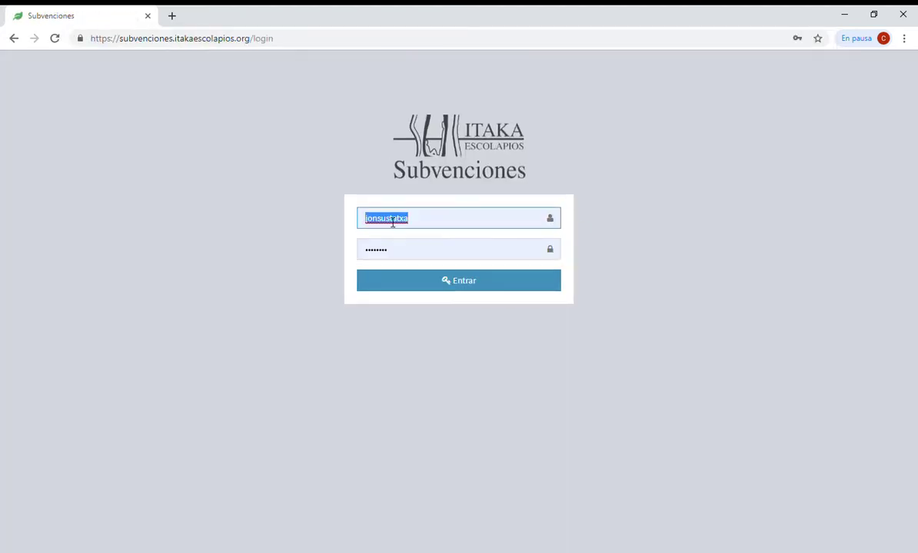
pyautogui.click(707, 242)
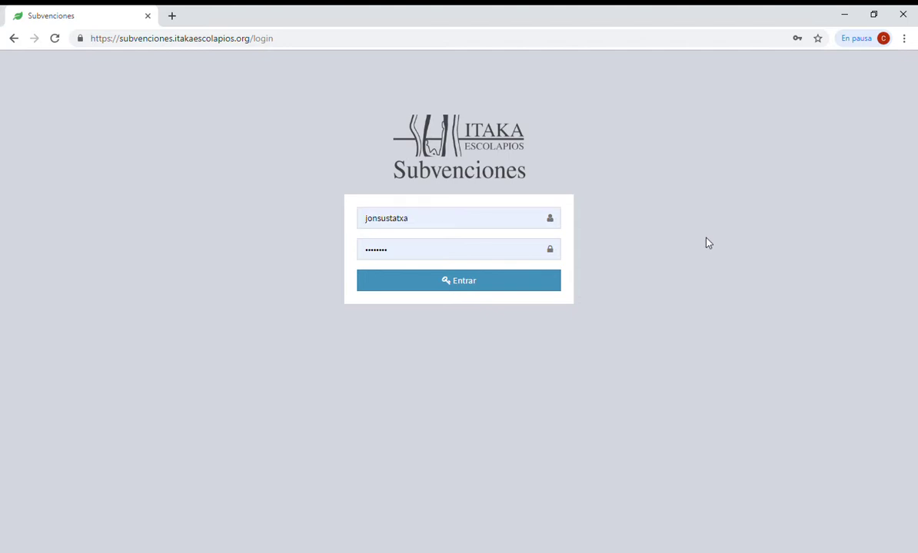
pyautogui.doubleClick(428, 246)
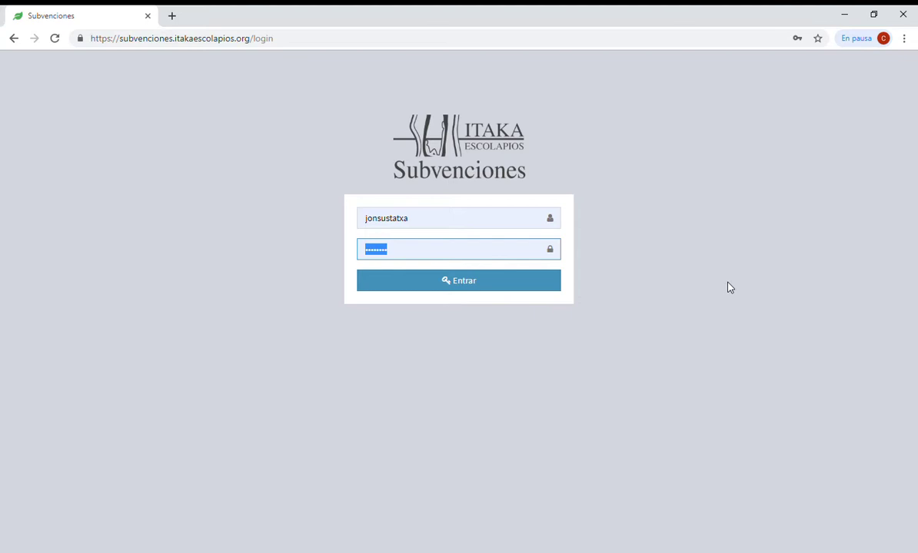
pyautogui.click(422, 289)
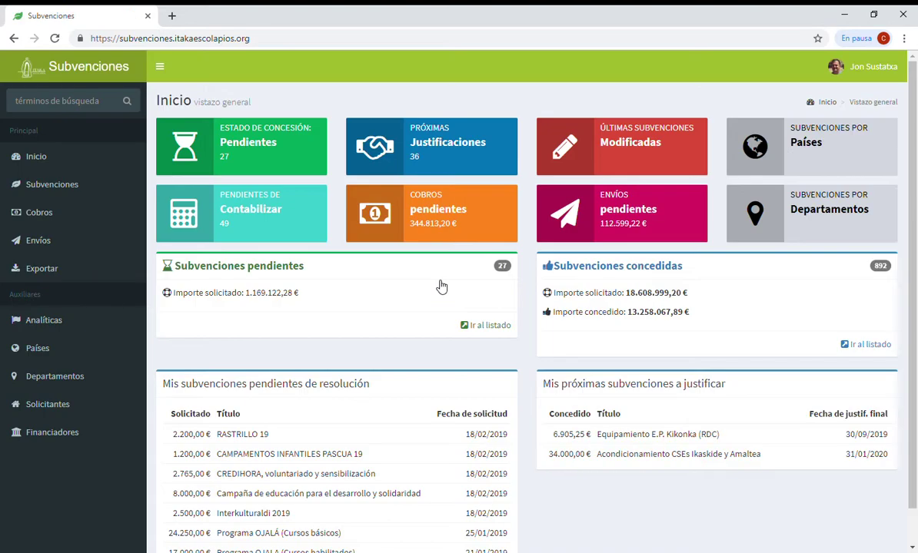
pyautogui.scroll(-1, 596, 328)
pyautogui.scroll(1, 598, 324)
pyautogui.moveTo(163, 388); pyautogui.dragTo(373, 396)
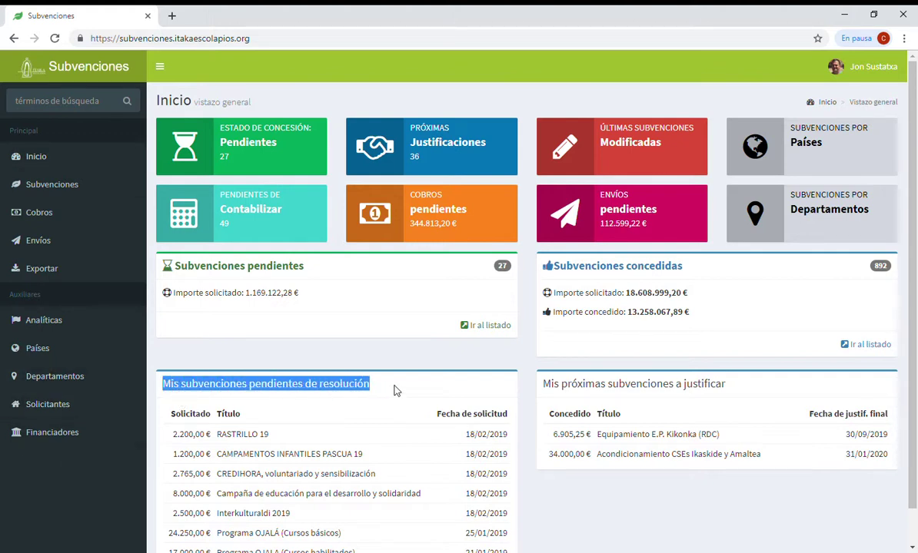
pyautogui.scroll(-1, 395, 393)
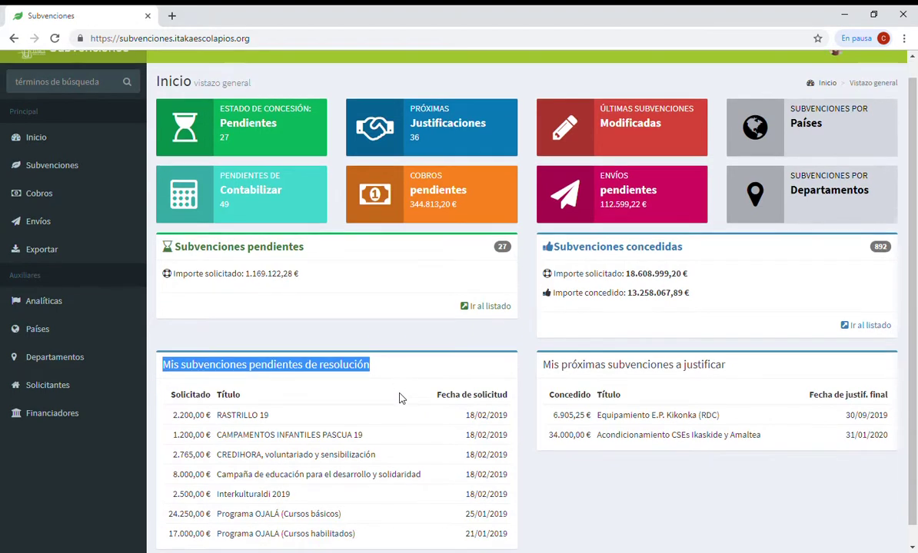
pyautogui.scroll(1, 308, 449)
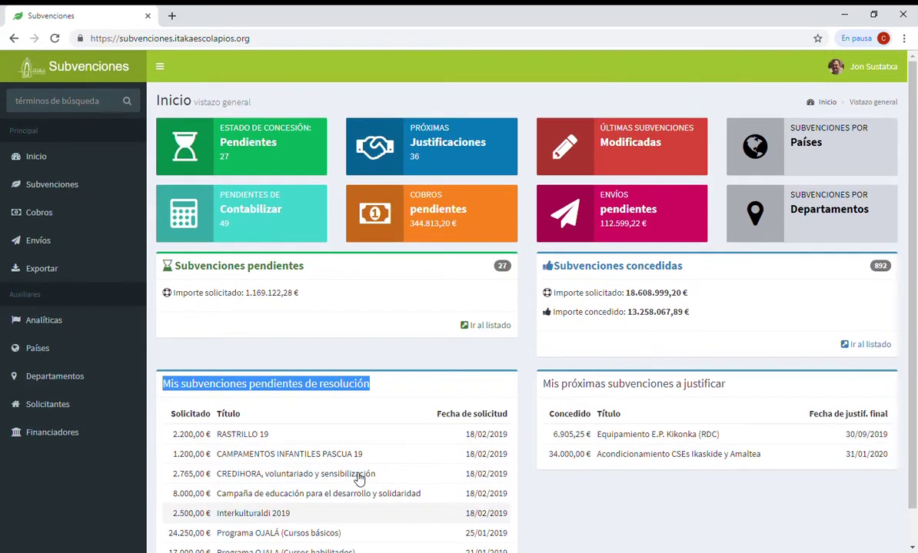
pyautogui.moveTo(544, 384); pyautogui.dragTo(761, 397)
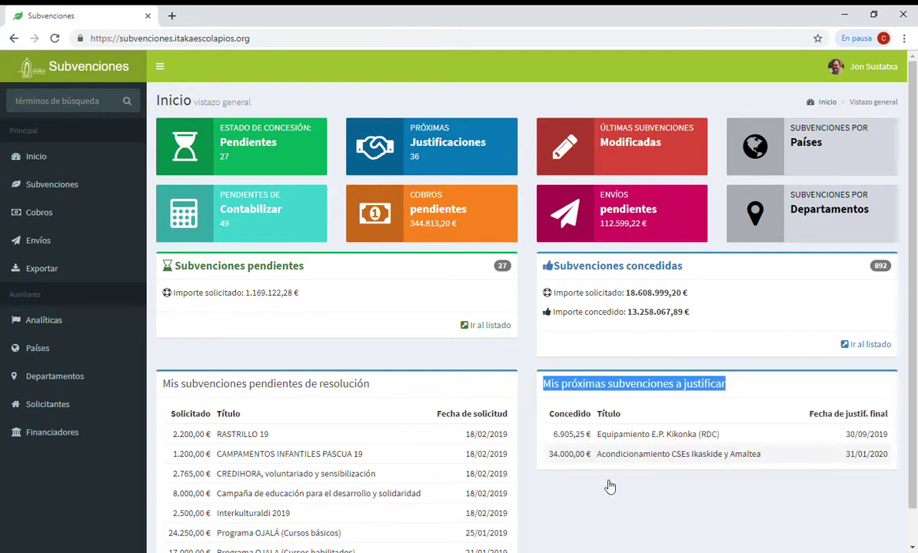
pyautogui.scroll(-1, 375, 436)
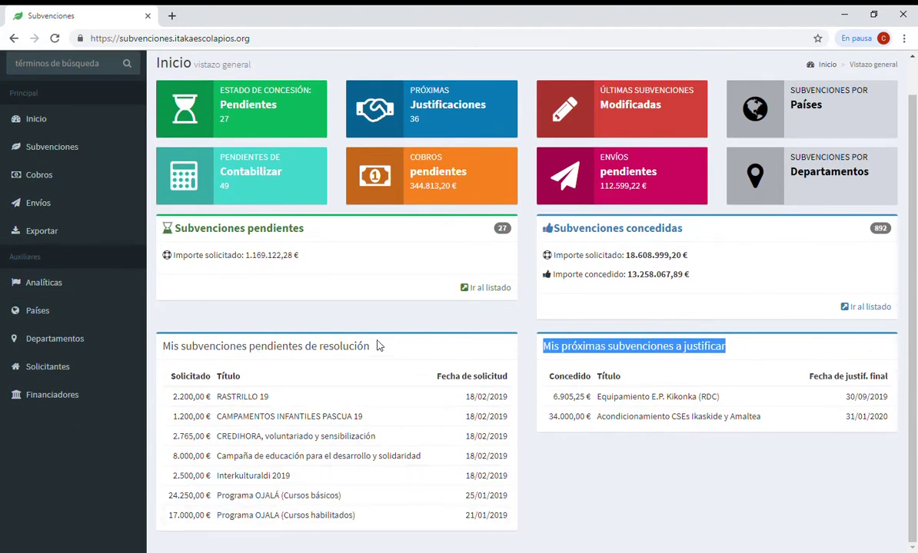
pyautogui.scroll(1, 444, 428)
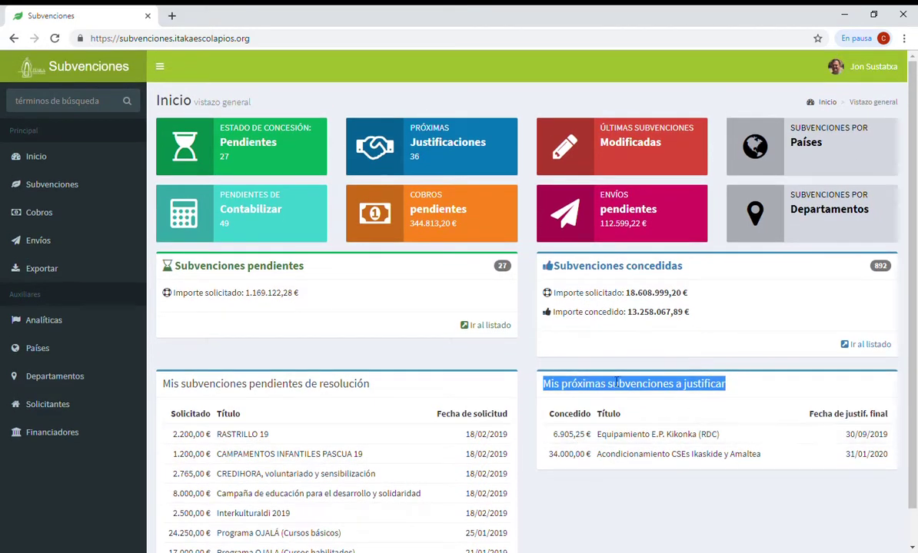
pyautogui.click(407, 393)
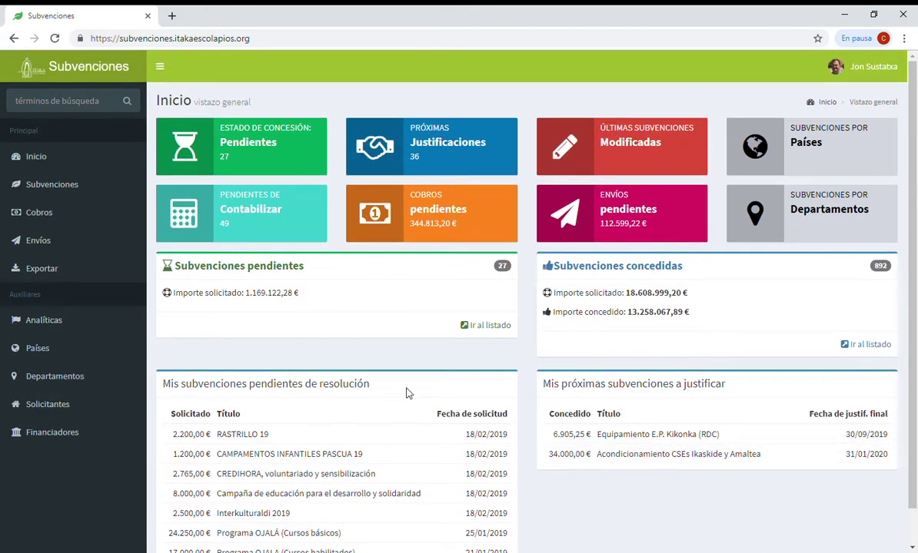
pyautogui.click(66, 189)
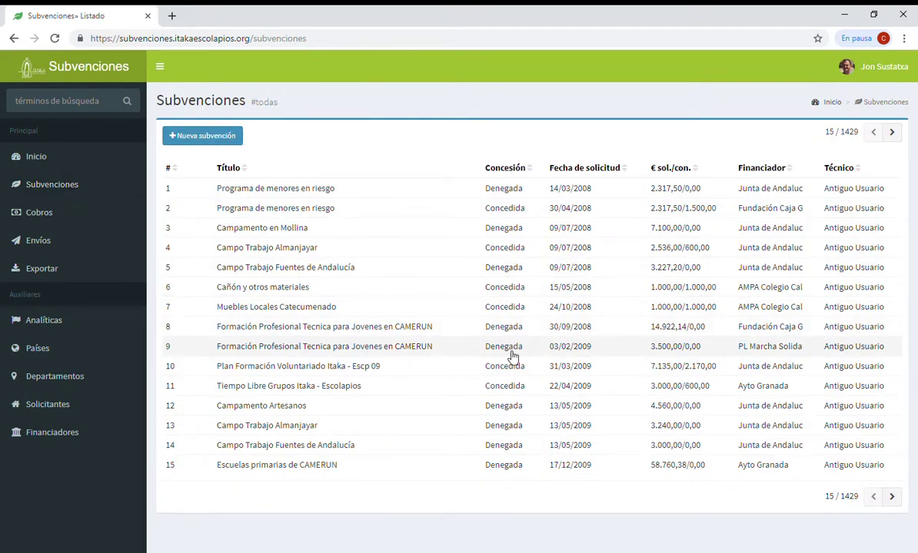
# Start a new subvención and set its concession status to Concedida
pyautogui.click(219, 142)
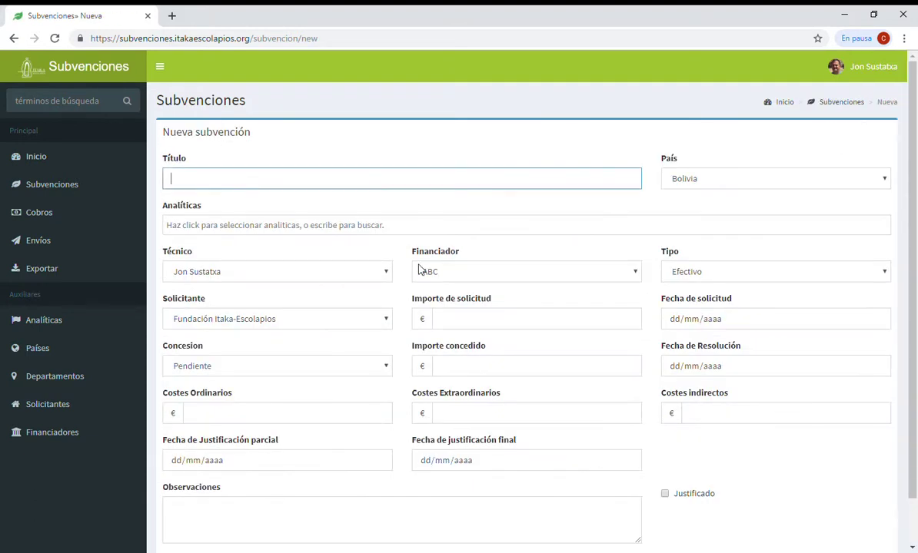
pyautogui.scroll(-2, 455, 275)
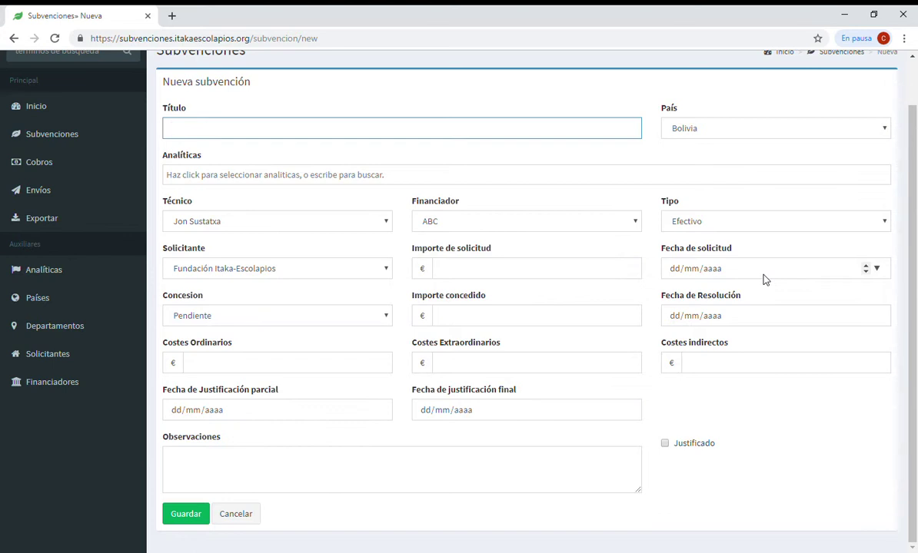
pyautogui.click(291, 325)
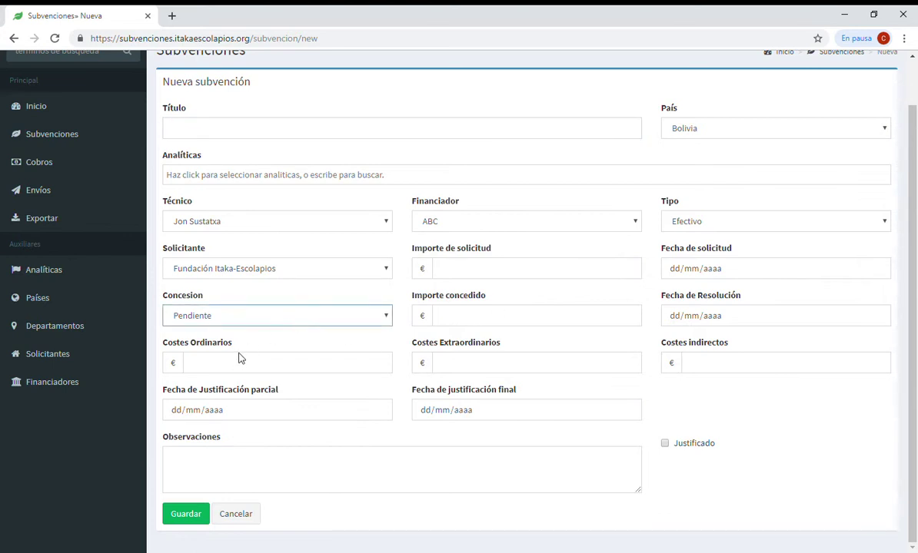
pyautogui.press('Down')
# Move through Importe concedido and the ordinary, extraordinary and indirect cost fields, then leave for Inicio
pyautogui.click(489, 325)
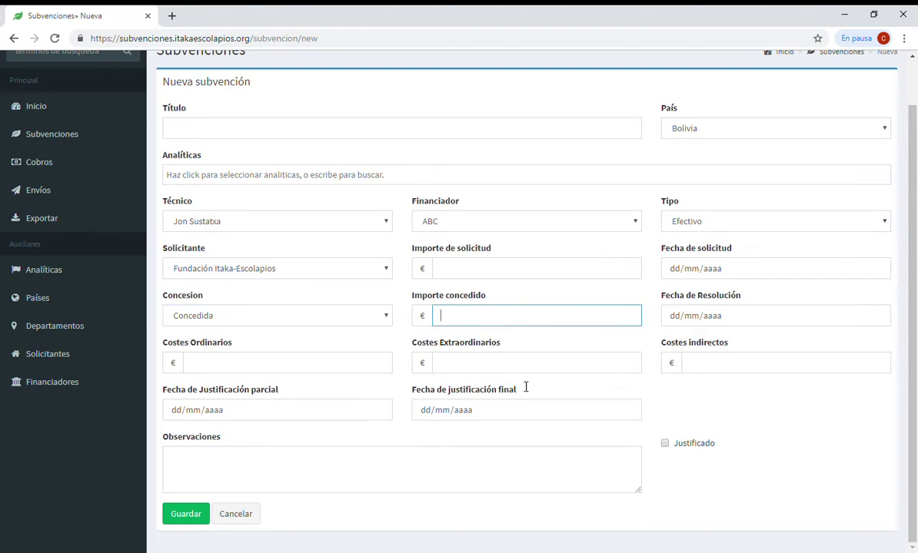
pyautogui.click(269, 372)
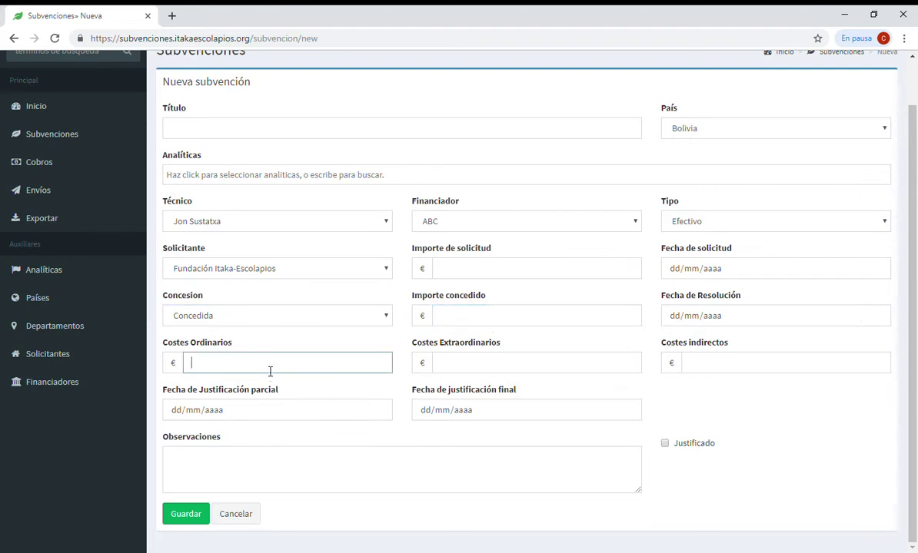
pyautogui.click(538, 375)
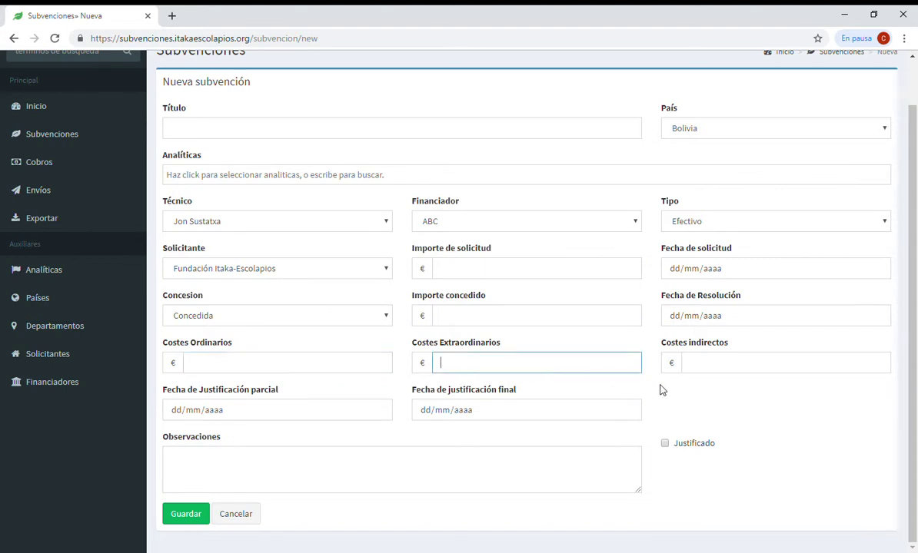
pyautogui.click(719, 370)
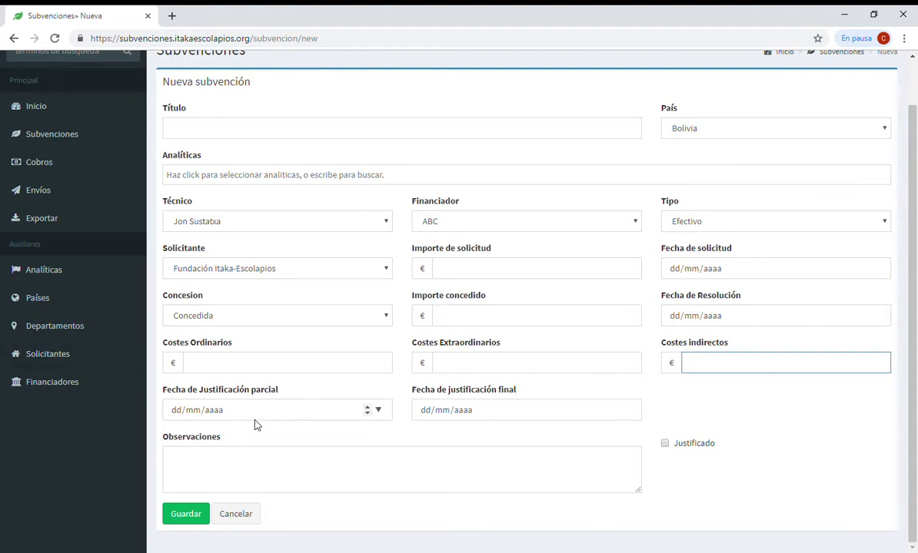
pyautogui.scroll(2, 391, 442)
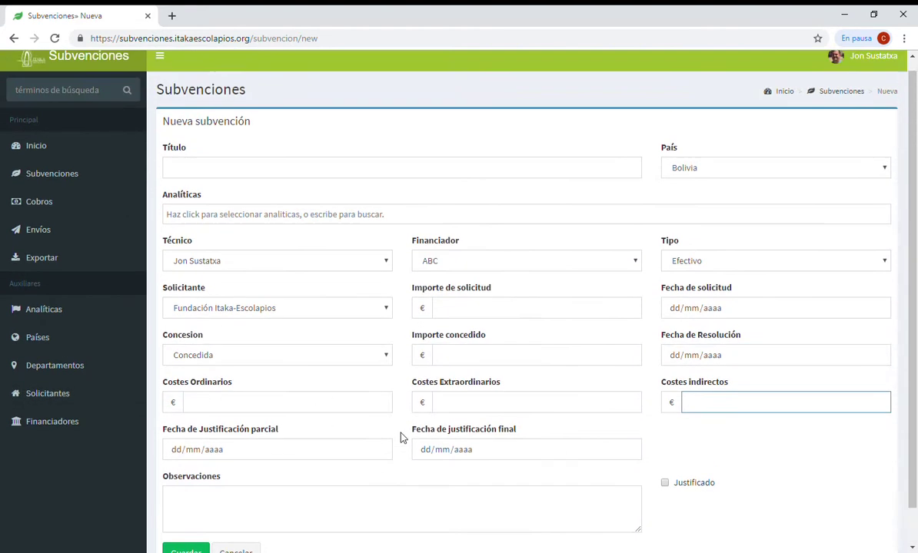
pyautogui.scroll(-2, 399, 438)
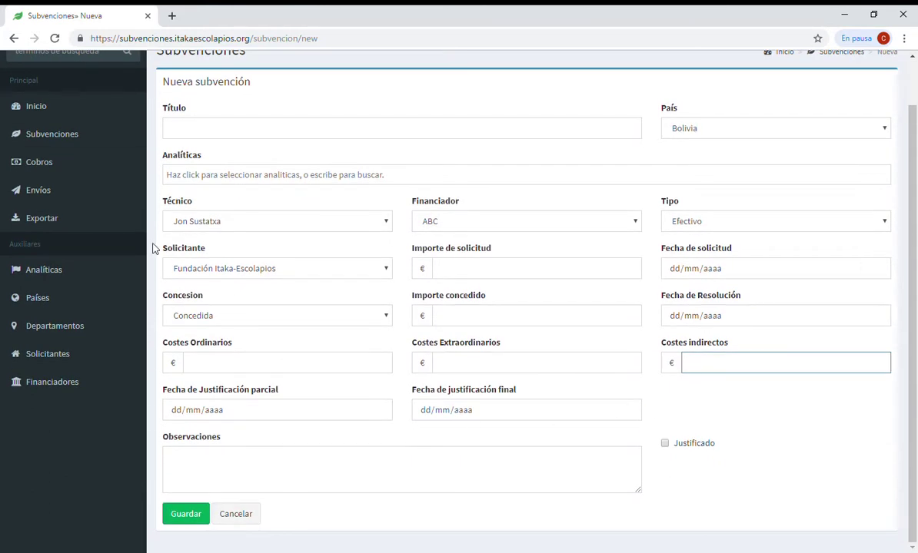
pyautogui.click(38, 106)
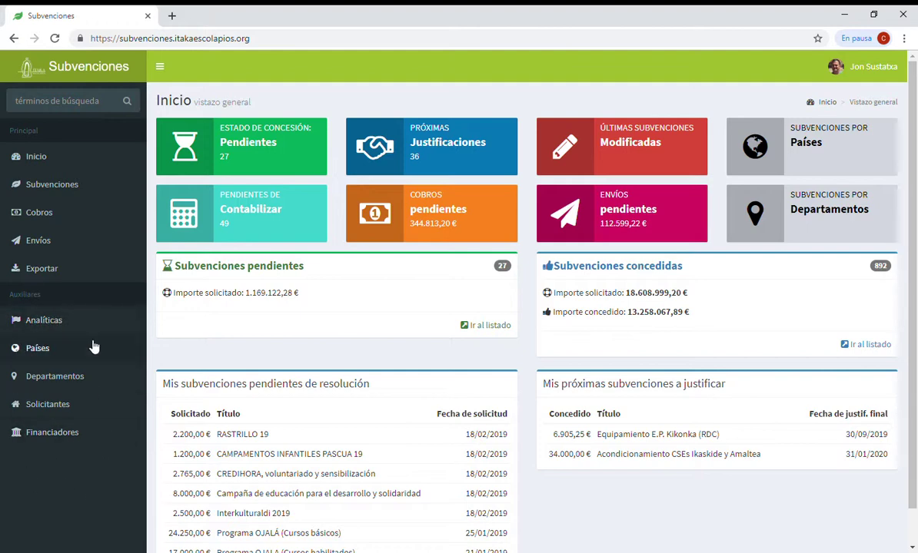
# Open the Analíticas list from the sidebar
pyautogui.click(56, 321)
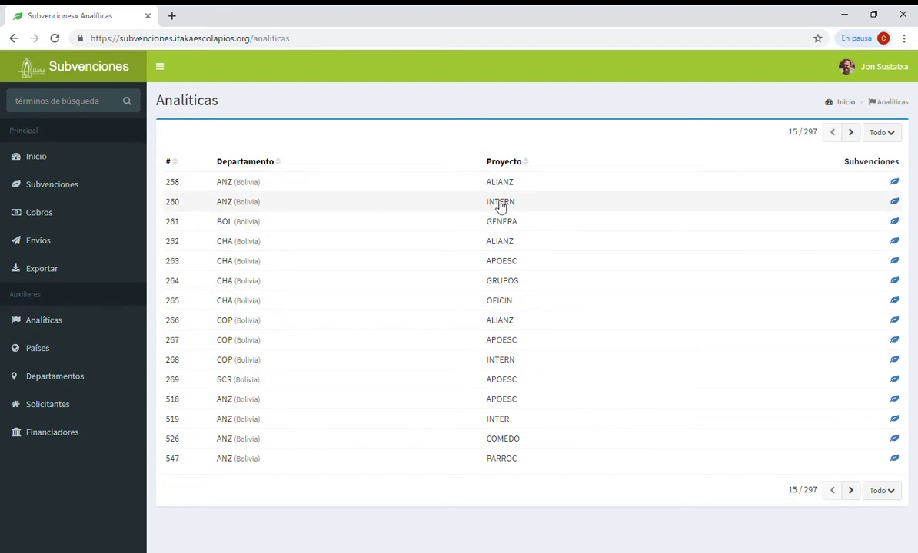
# View the subvenciones of analytic 260, then return to the Analíticas list
pyautogui.click(896, 207)
pyautogui.scroll(-2, 493, 313)
pyautogui.scroll(3, 494, 313)
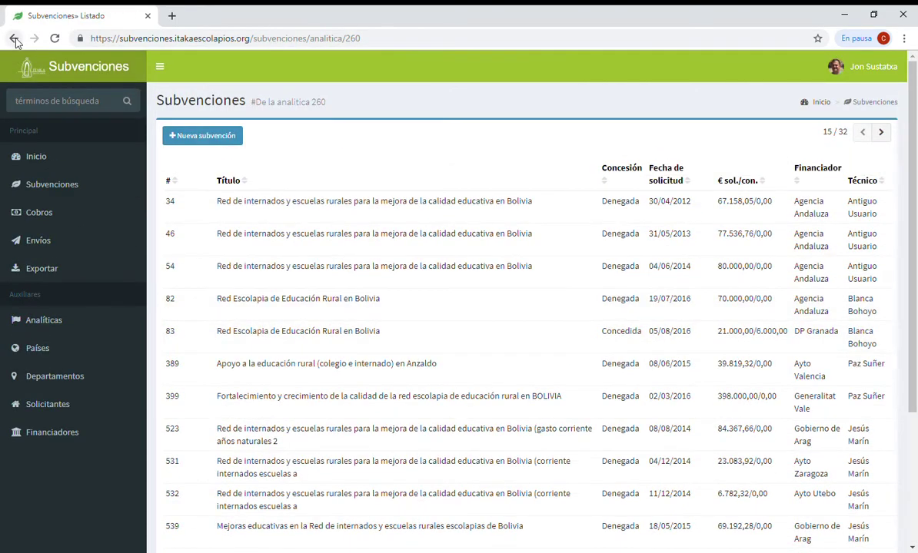
pyautogui.click(14, 38)
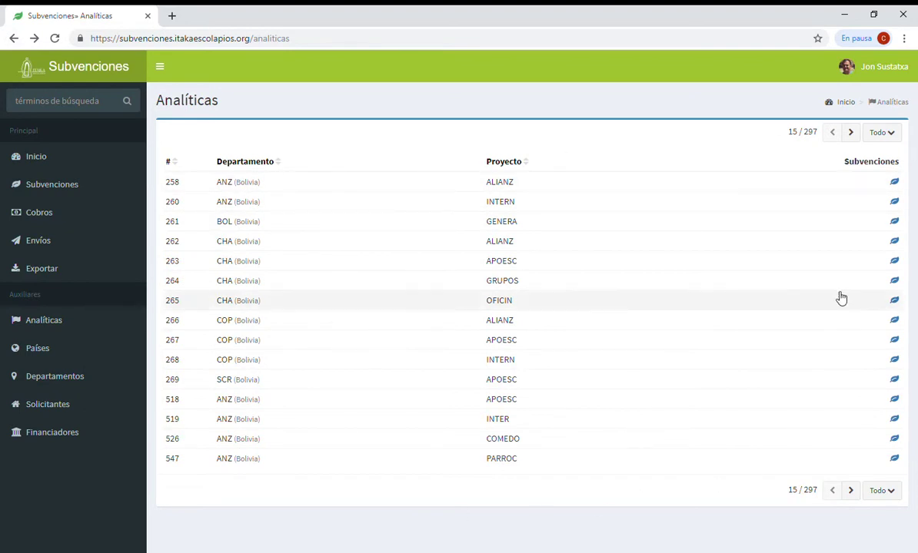
# Sort by Departamento in both directions and show all 297 analytics on one page
pyautogui.click(245, 162)
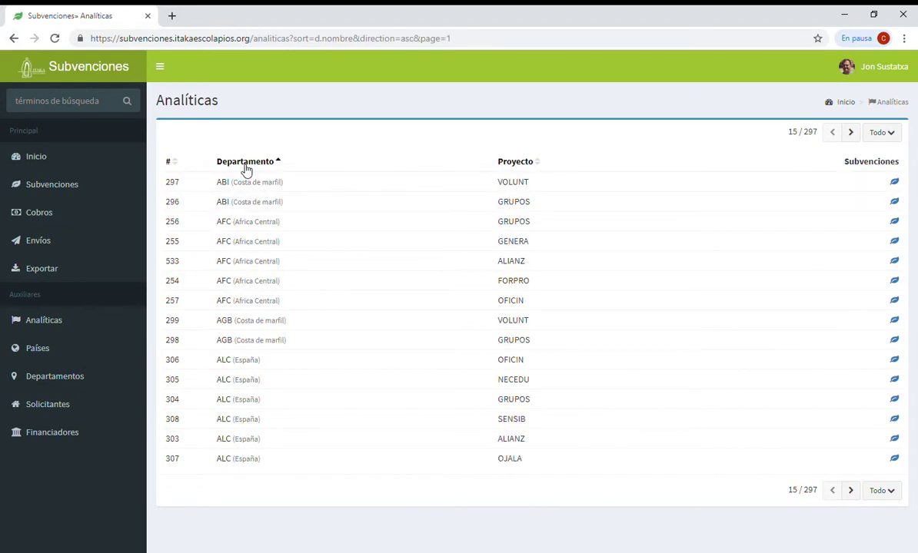
pyautogui.click(246, 163)
pyautogui.click(246, 163)
pyautogui.click(242, 163)
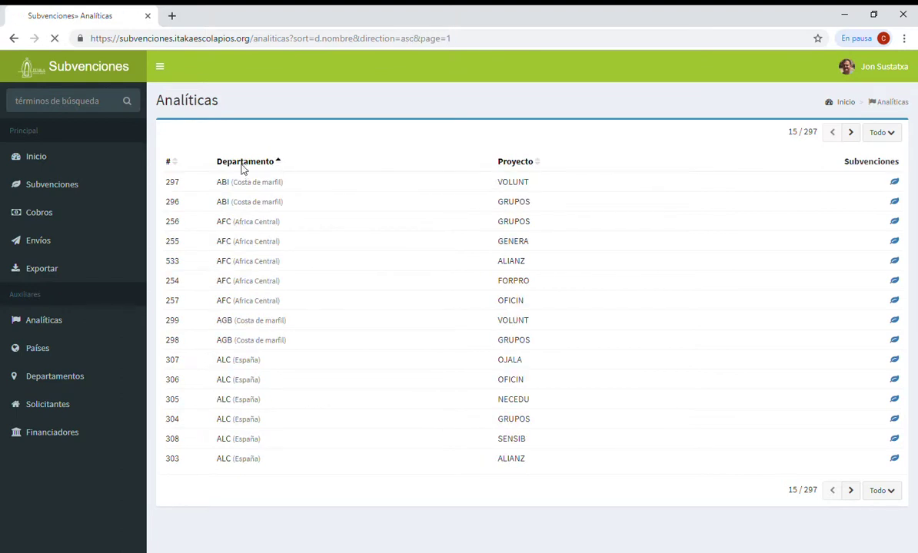
pyautogui.click(882, 492)
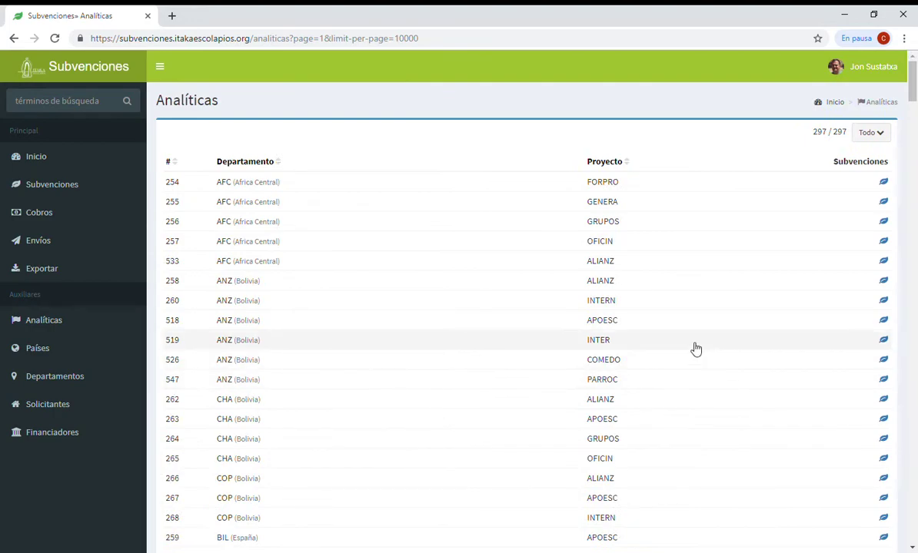
pyautogui.scroll(-15, 618, 383)
pyautogui.scroll(5, 617, 391)
pyautogui.scroll(-20, 615, 388)
pyautogui.scroll(8, 615, 388)
pyautogui.scroll(15, 612, 391)
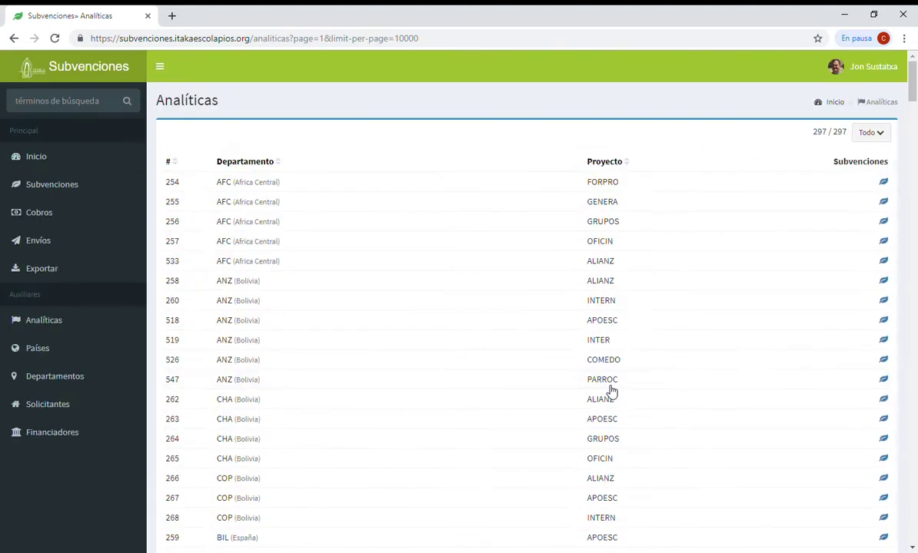
# Search the analytics page for 'VAL', then 'KIK', and open the Países list
pyautogui.hotkey('ctrl', 'f')
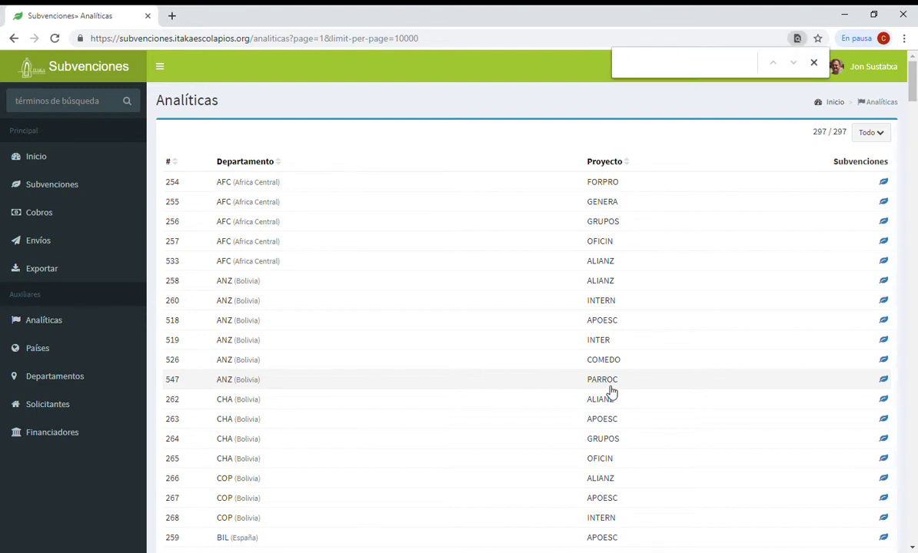
pyautogui.write('VAL')
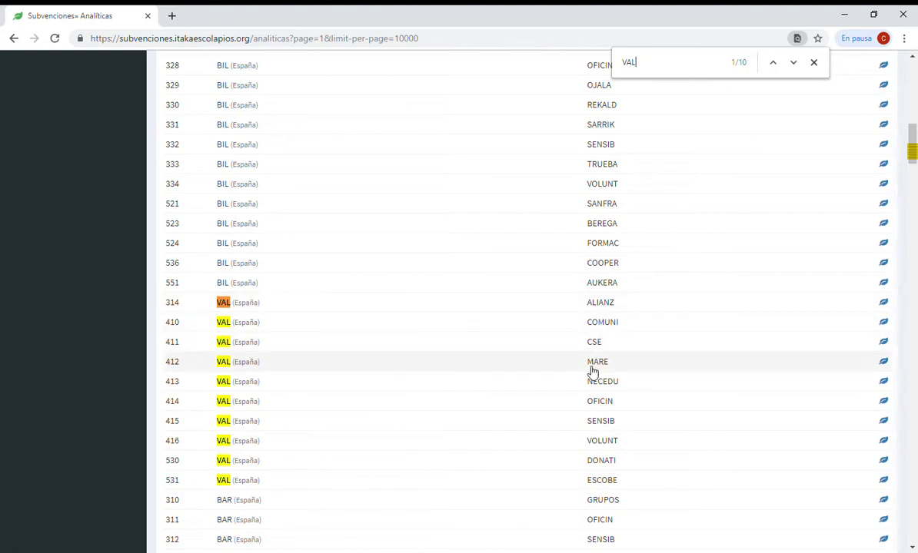
pyautogui.moveTo(657, 63); pyautogui.dragTo(598, 66)
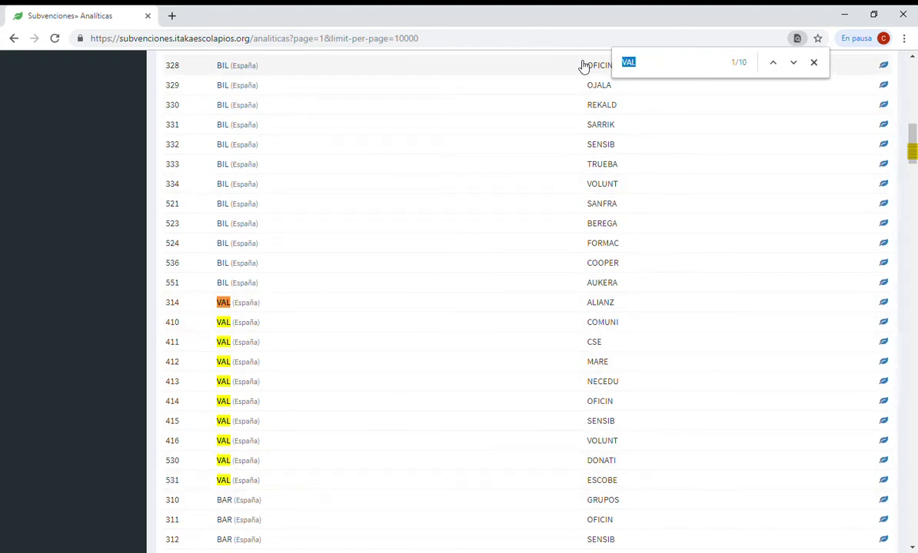
pyautogui.write('KIK')
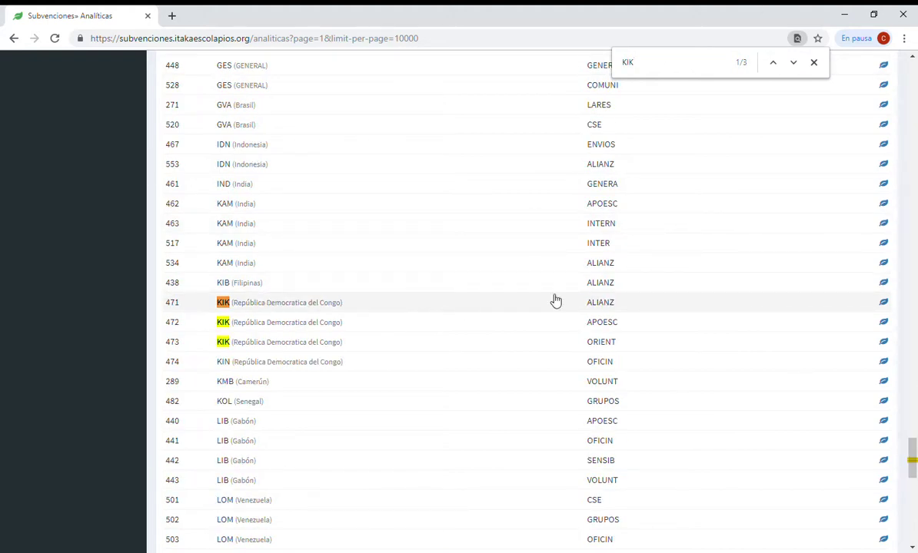
pyautogui.scroll(9, 235, 272)
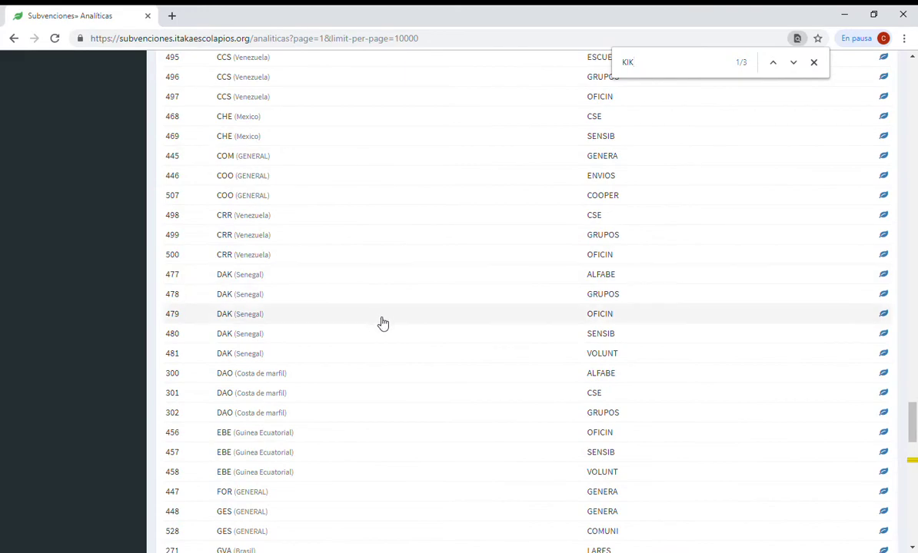
pyautogui.scroll(20, 376, 323)
pyautogui.scroll(20, 383, 323)
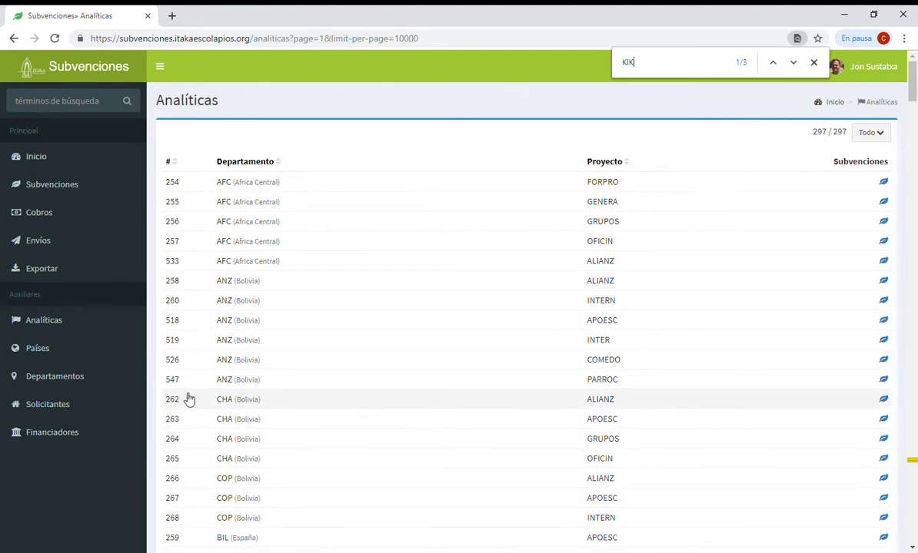
pyautogui.click(48, 348)
# Browse the Departamentos, Solicitantes and Financiadores lists, then return to Inicio
pyautogui.click(73, 376)
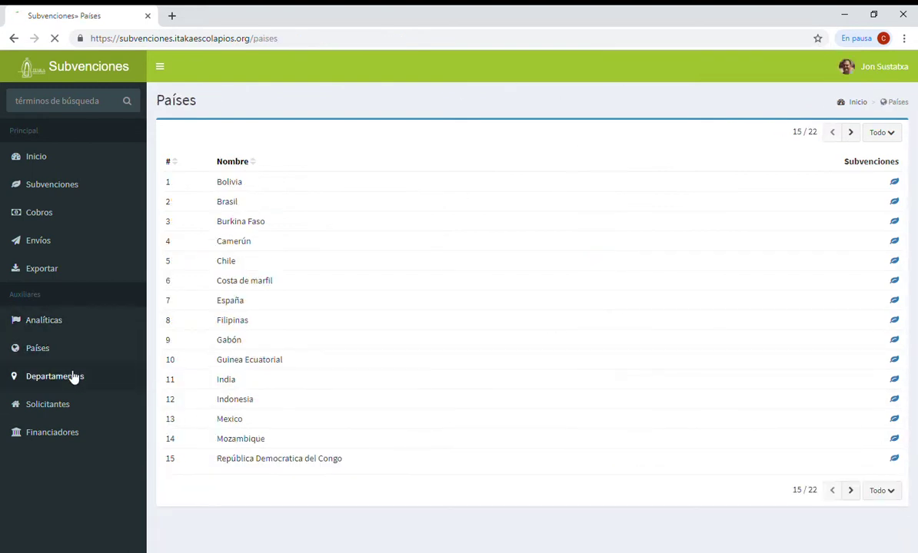
pyautogui.click(57, 408)
pyautogui.click(70, 435)
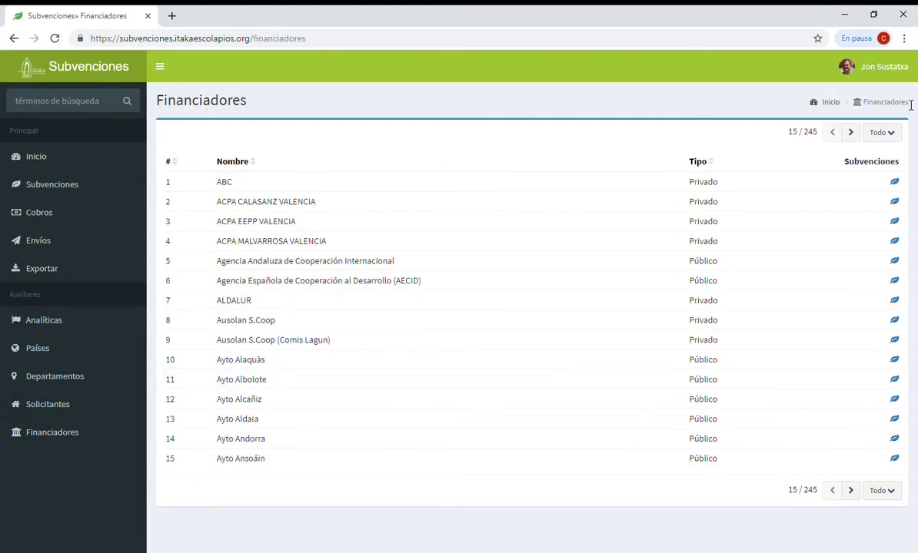
pyautogui.click(46, 156)
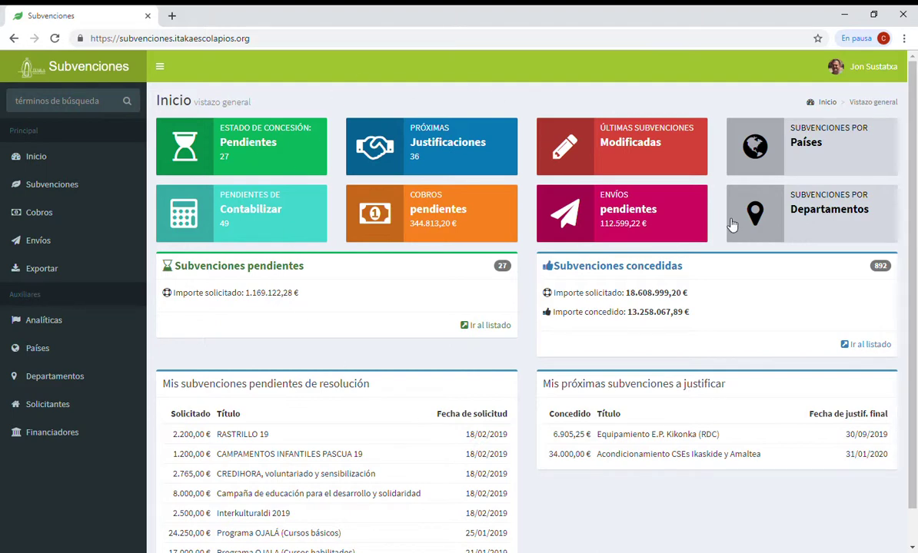
# Log out through the user menu's Desconectar option
pyautogui.click(906, 66)
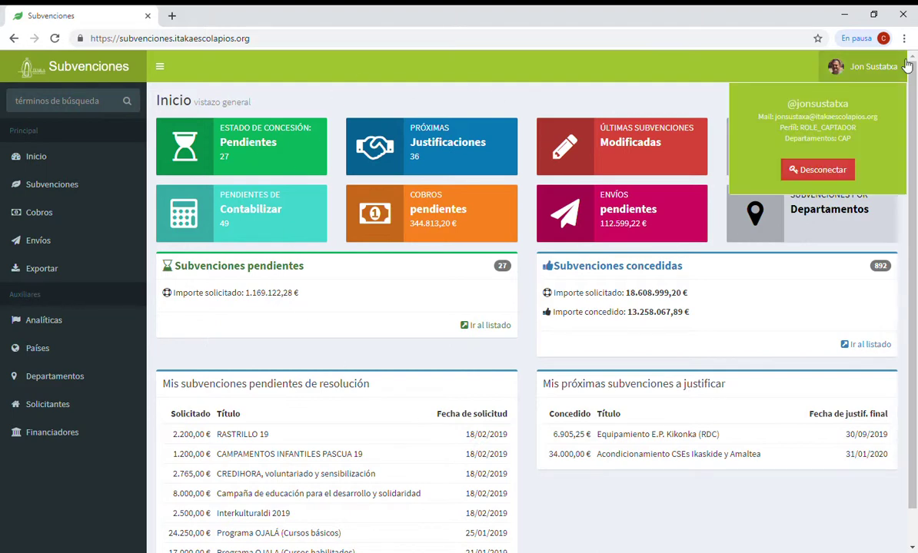
pyautogui.click(824, 176)
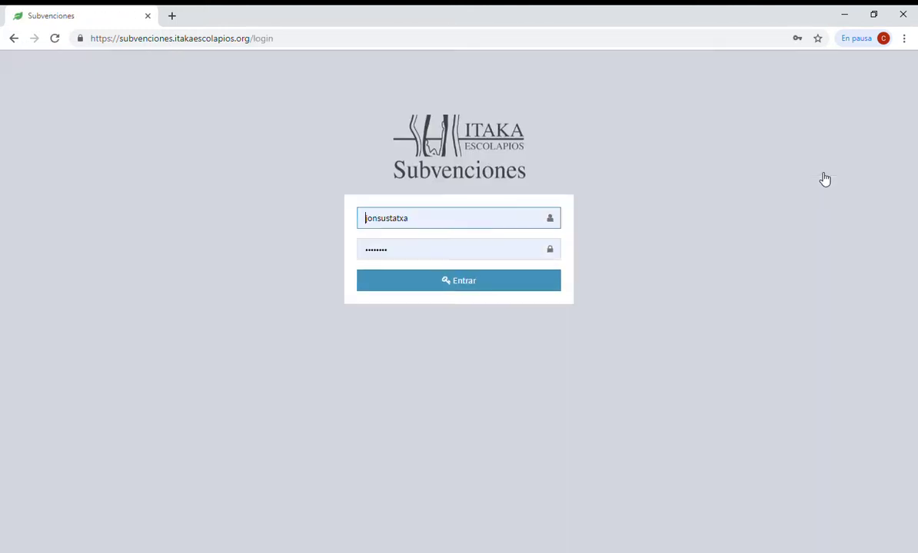
# Sign in as the other user by replacing the username and entering her password
pyautogui.moveTo(400, 216); pyautogui.dragTo(244, 212)
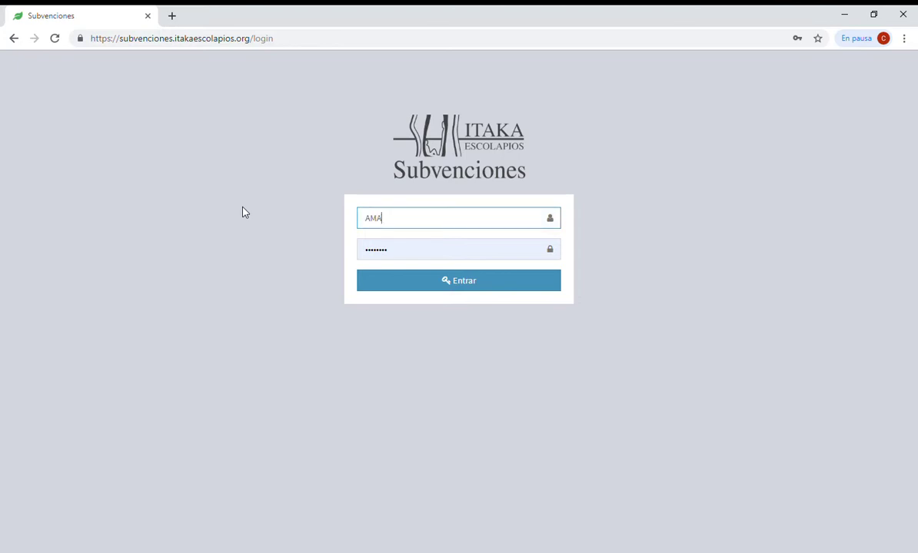
pyautogui.press('BackSpace')
pyautogui.press('BackSpace')
pyautogui.press('BackSpace')
pyautogui.press('BackSpace')
pyautogui.press('BackSpace')
pyautogui.press('BackSpace')
pyautogui.press('BackSpace')
pyautogui.press('BackSpace')
pyautogui.press('Tab')
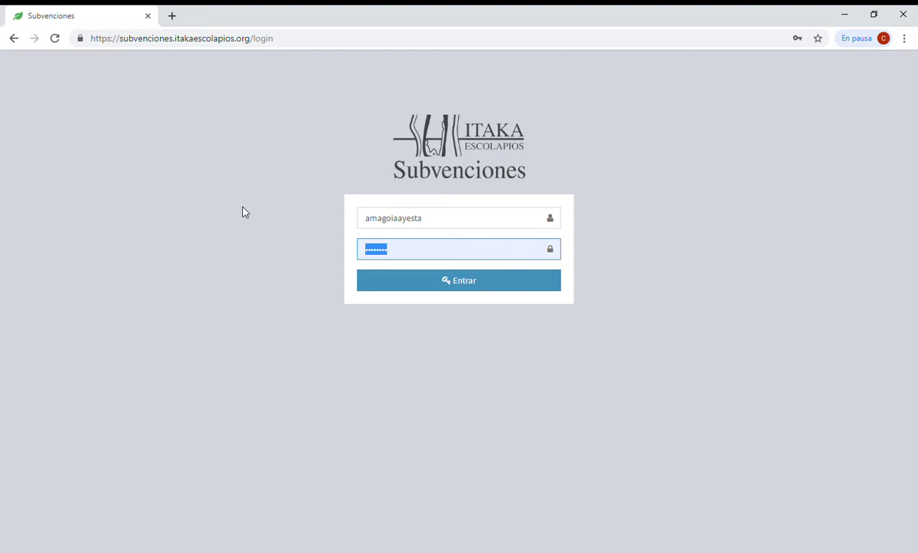
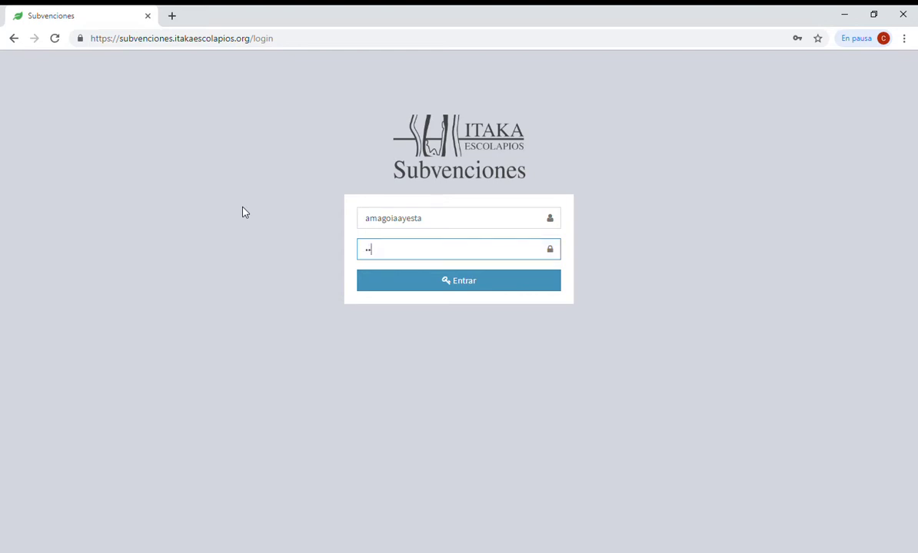
pyautogui.press('Return')
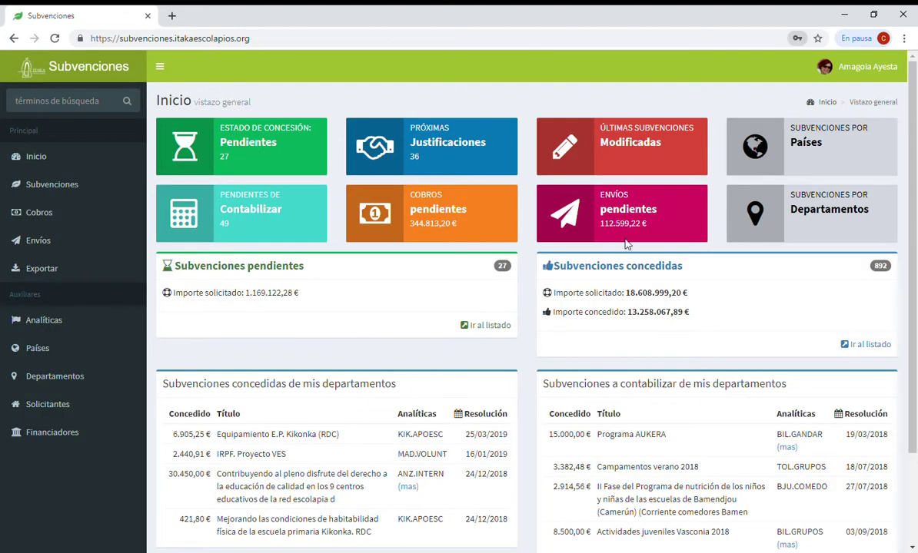
# Scroll the new user's dashboard and view, then close, her profile details
pyautogui.scroll(-3, 321, 160)
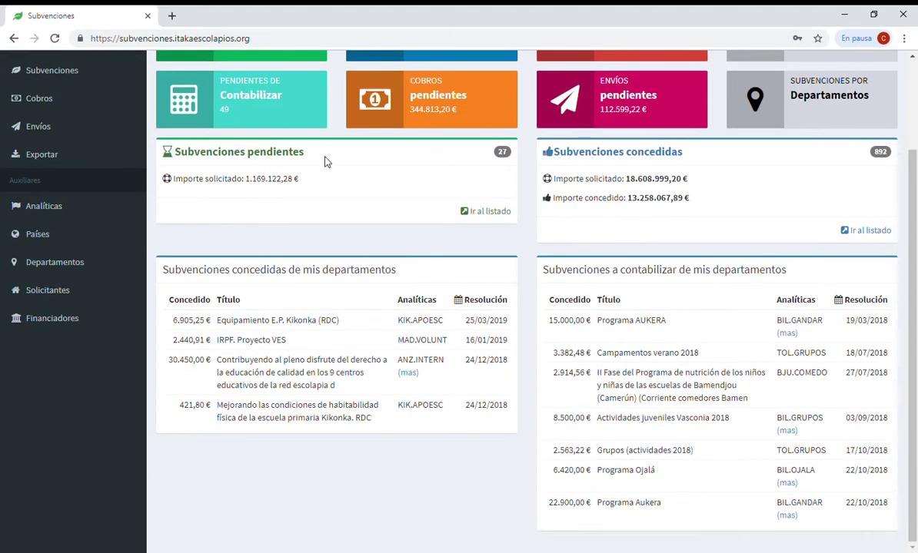
pyautogui.moveTo(159, 273); pyautogui.dragTo(397, 277)
pyautogui.scroll(3, 514, 299)
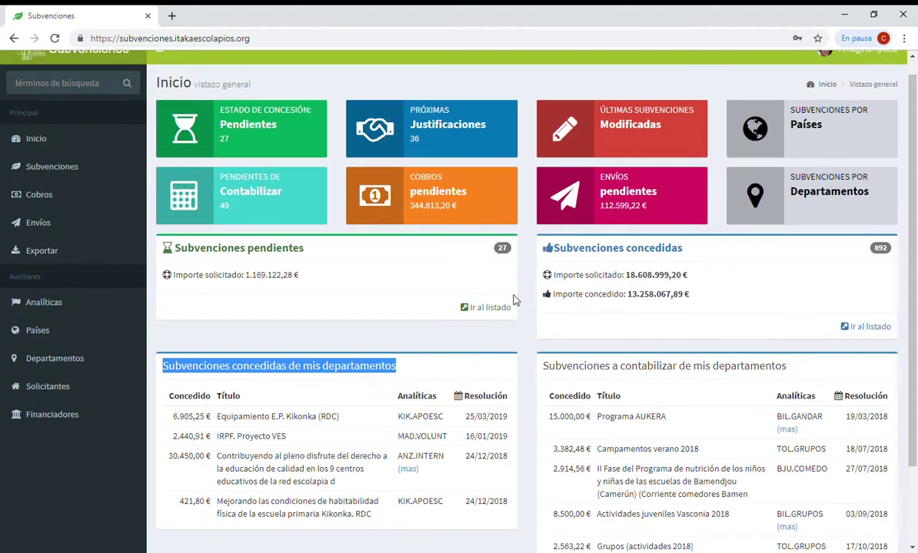
pyautogui.click(850, 64)
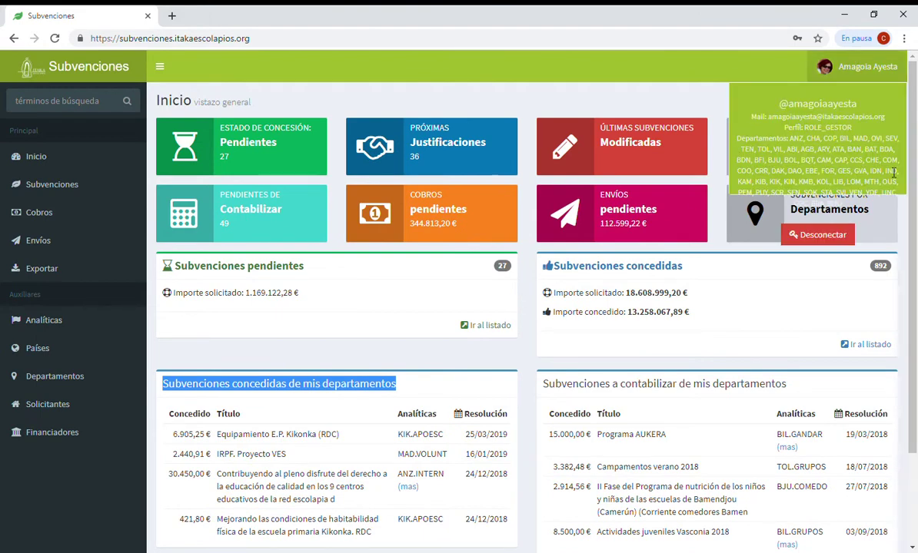
pyautogui.click(288, 319)
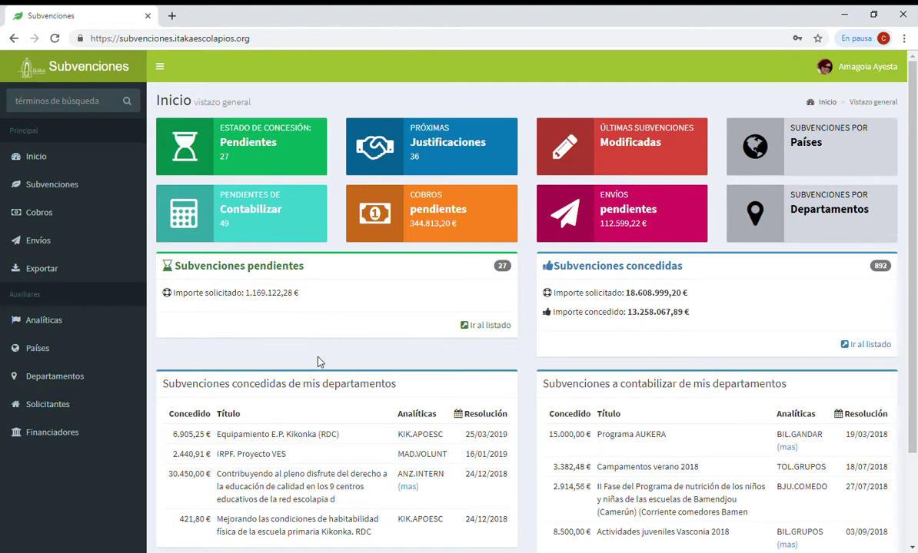
pyautogui.scroll(-3, 307, 346)
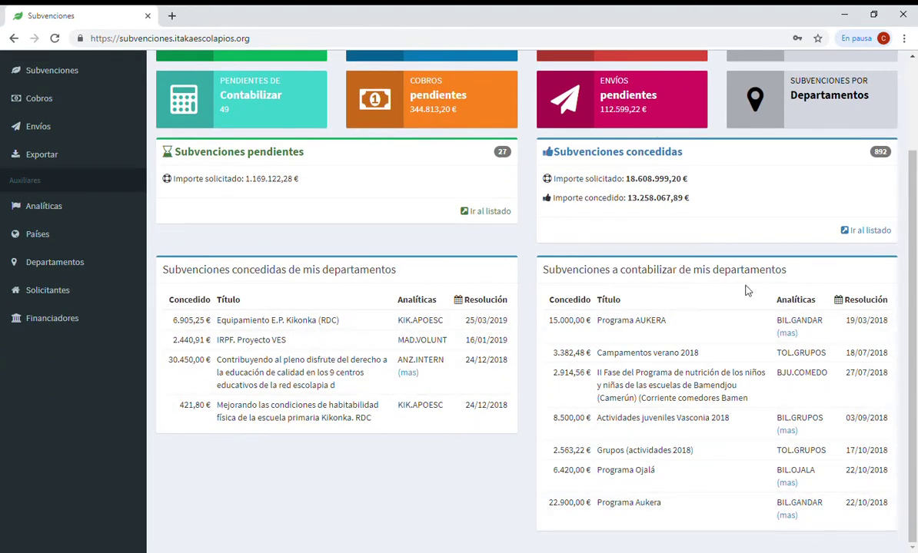
pyautogui.scroll(3, 746, 292)
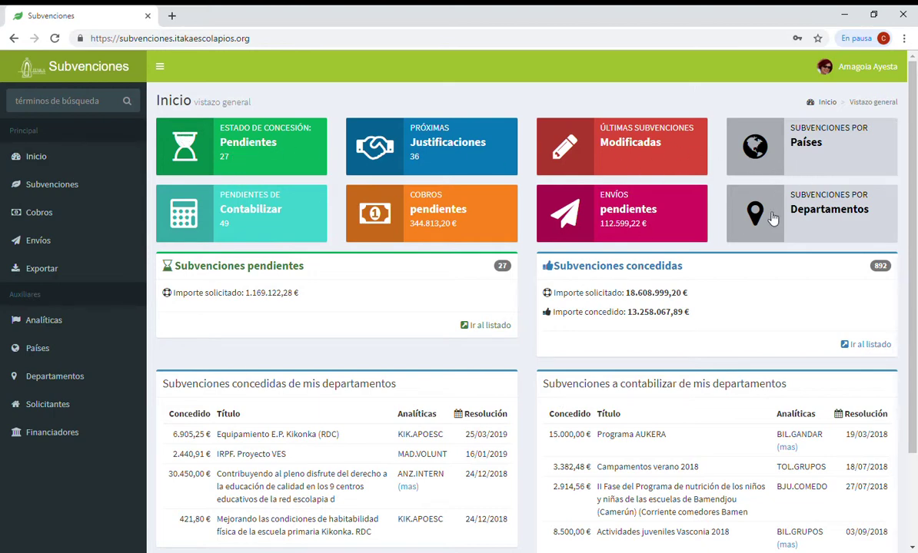
# Open the Pendientes, Justificaciones, Envíos and Cobros lists, returning to the dashboard each time
pyautogui.click(292, 160)
pyautogui.click(14, 37)
pyautogui.click(492, 156)
pyautogui.click(14, 38)
pyautogui.click(562, 203)
pyautogui.click(14, 37)
pyautogui.click(424, 205)
pyautogui.click(13, 38)
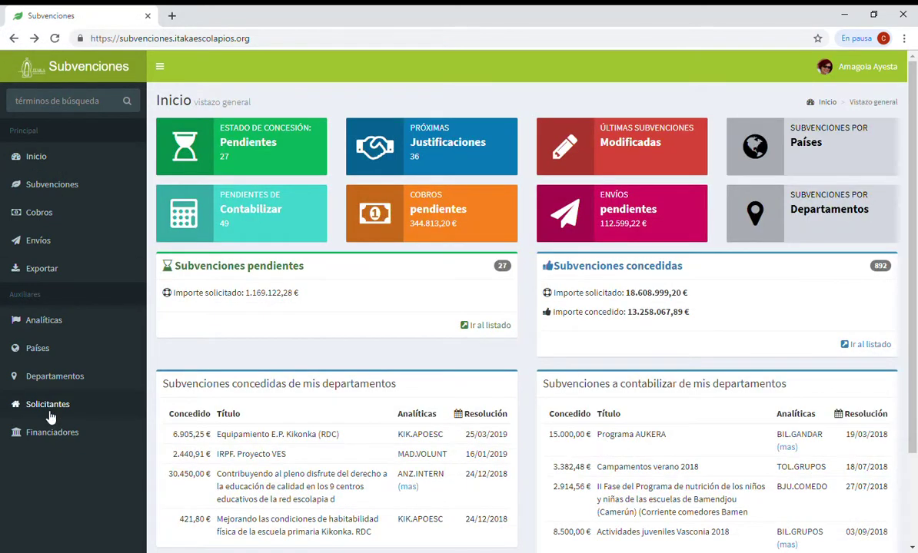